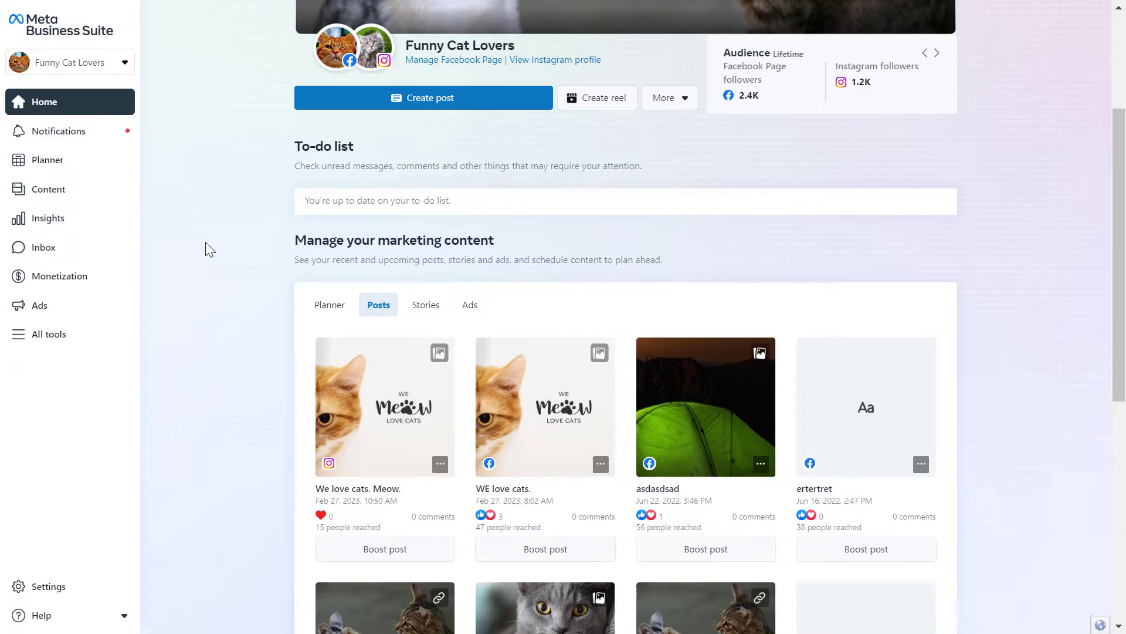
Open Content in the sidebar to show the Posts & reels library.
left_click(141, 200)
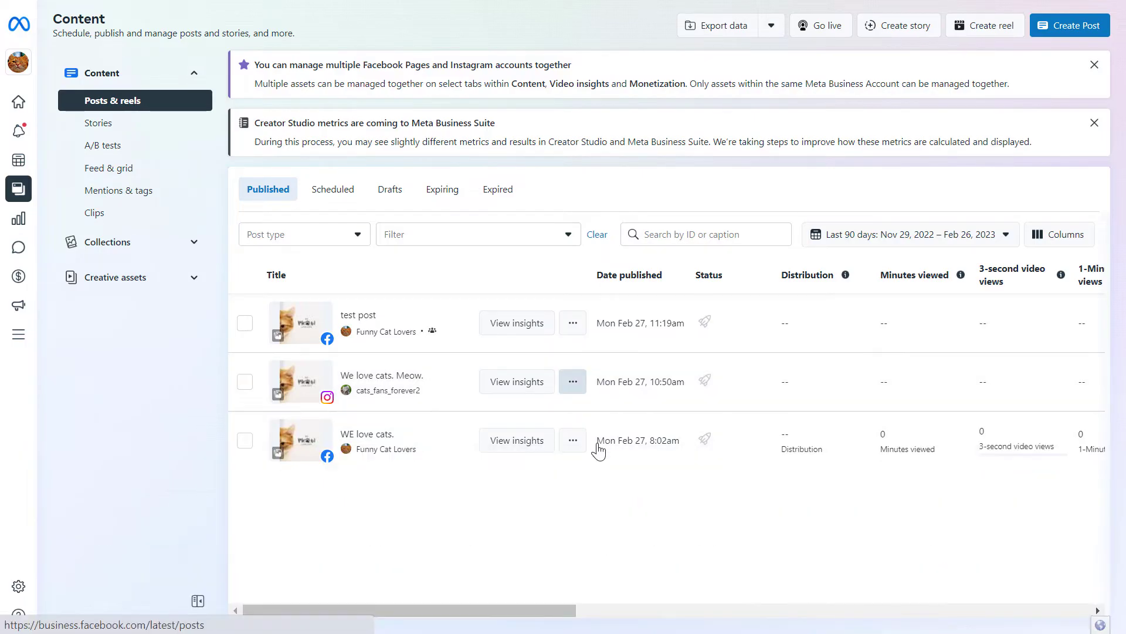
Copy the post ID of the Instagram post 'We love cats. Meow.' from its actions menu.
left_click(576, 387)
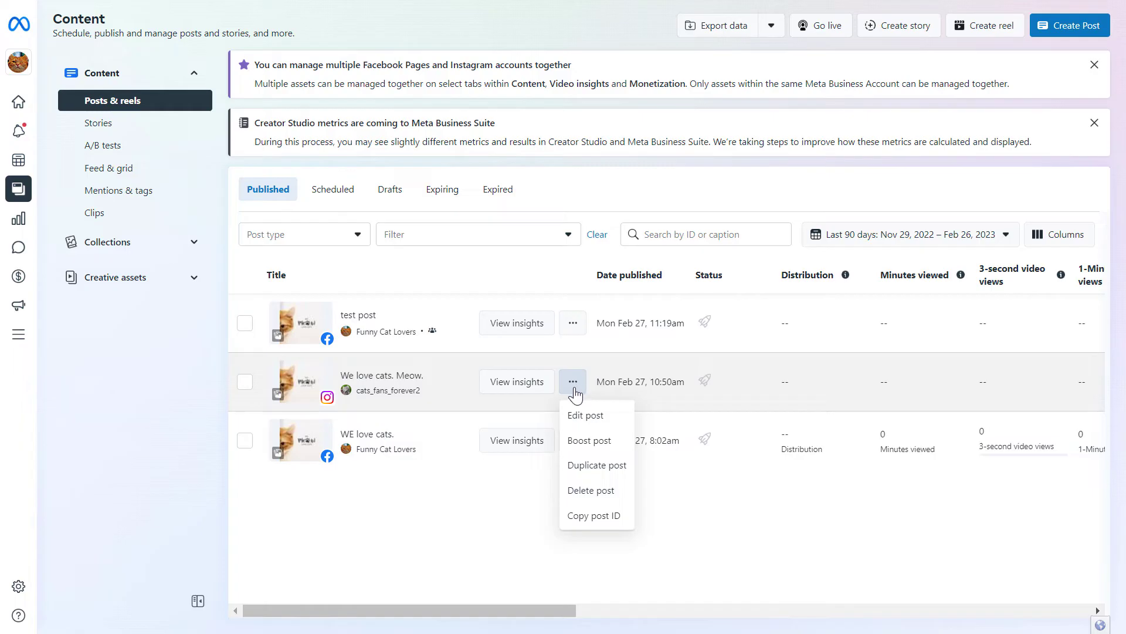
left_click(619, 524)
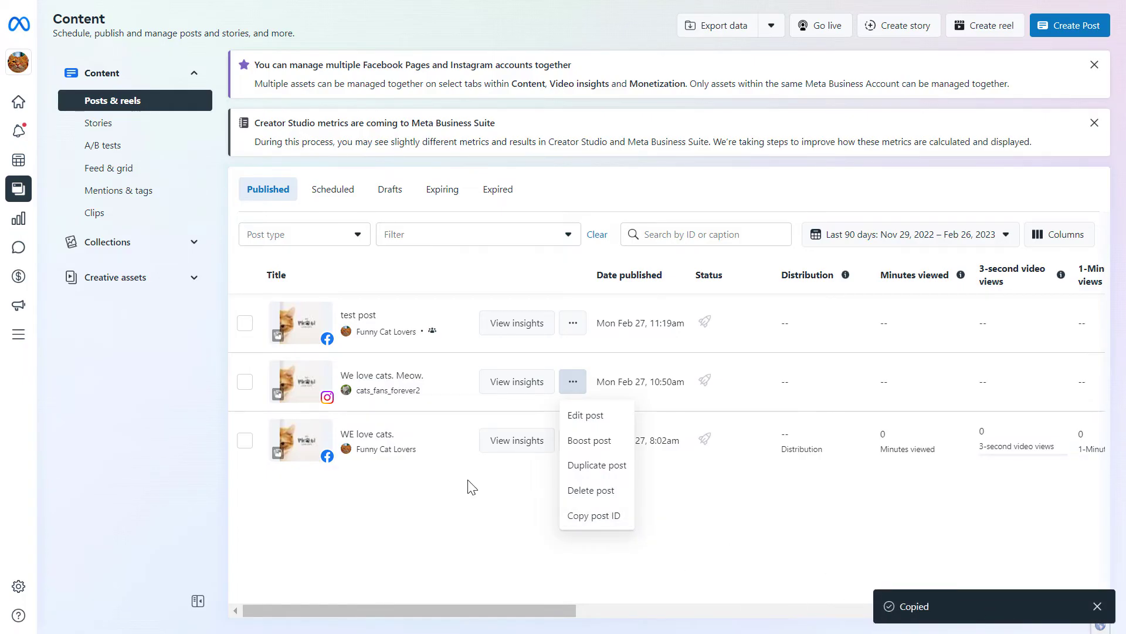
left_click(410, 383)
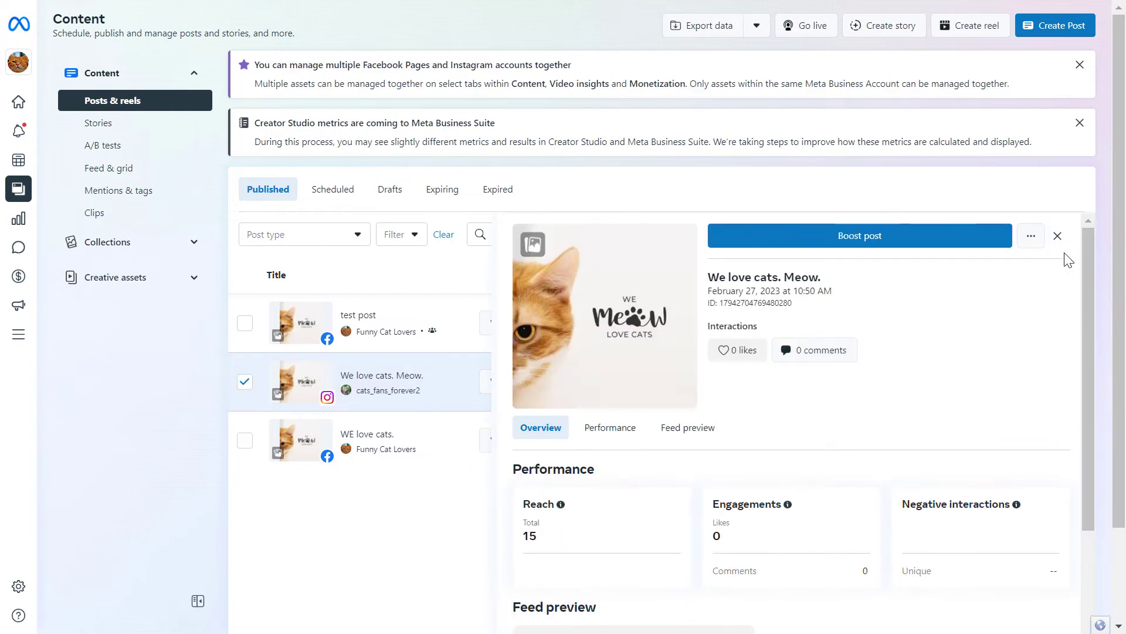
left_click(1058, 234)
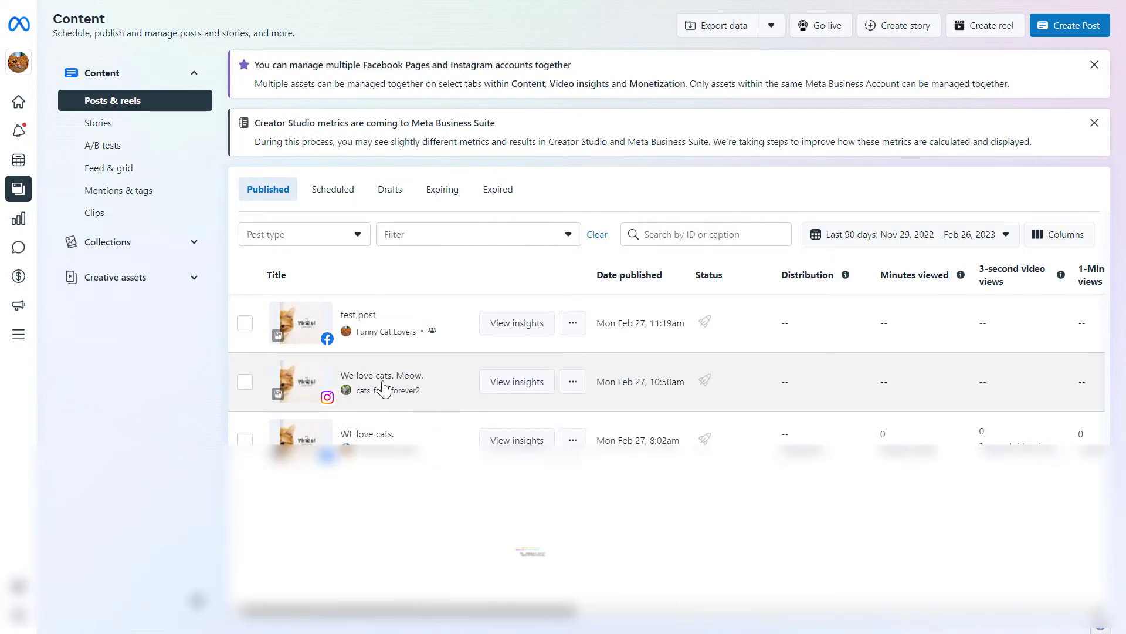
left_click(440, 382)
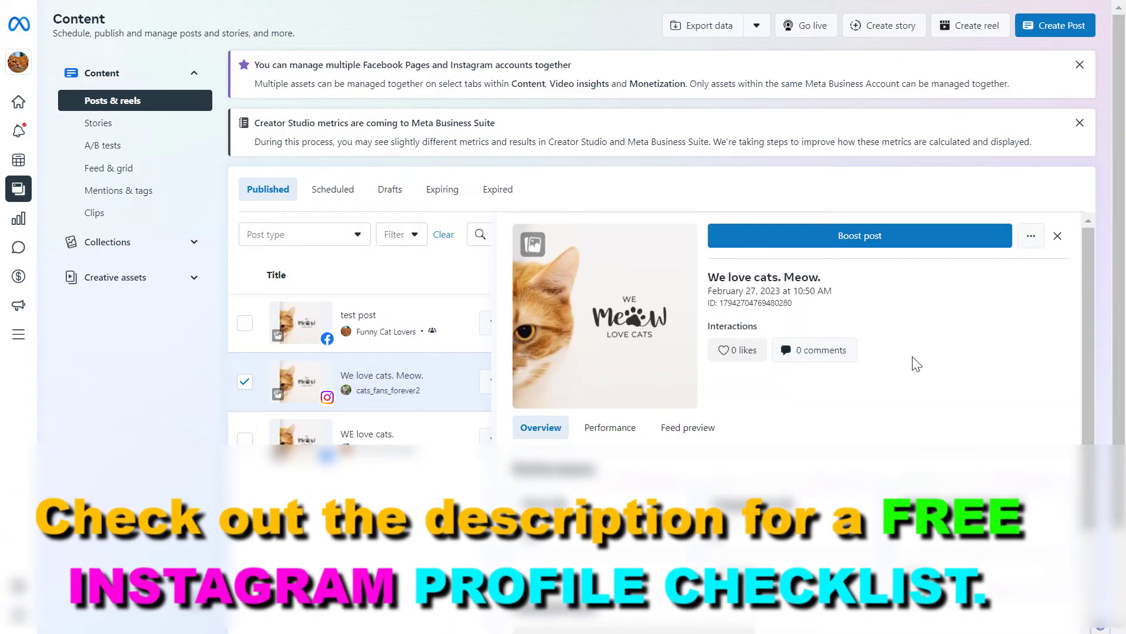
left_click_drag(706, 305, 793, 322)
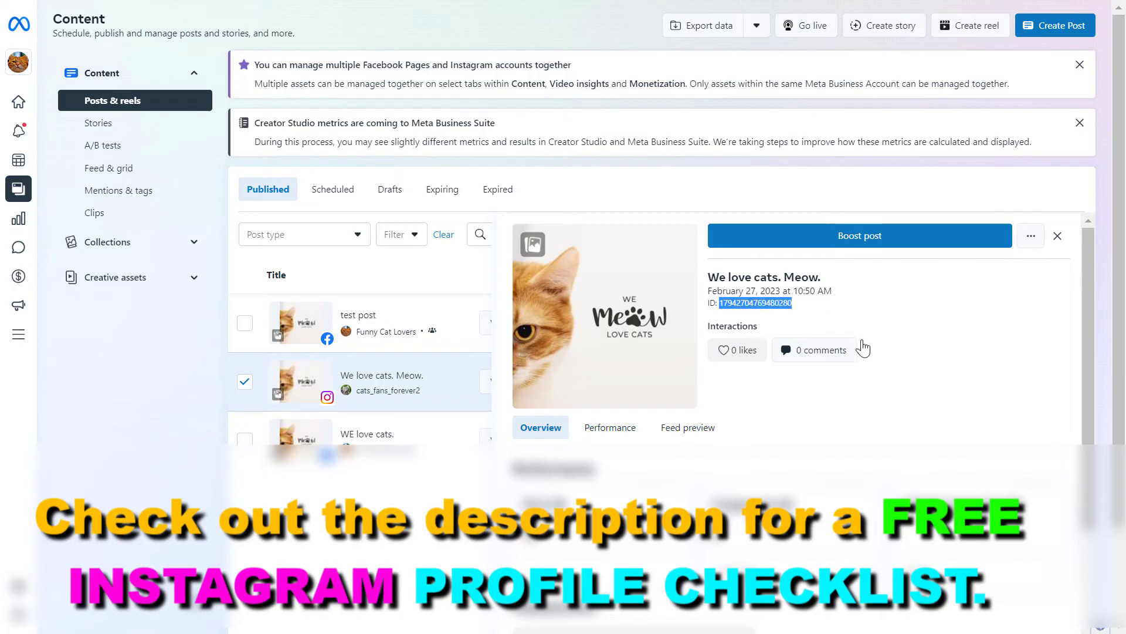